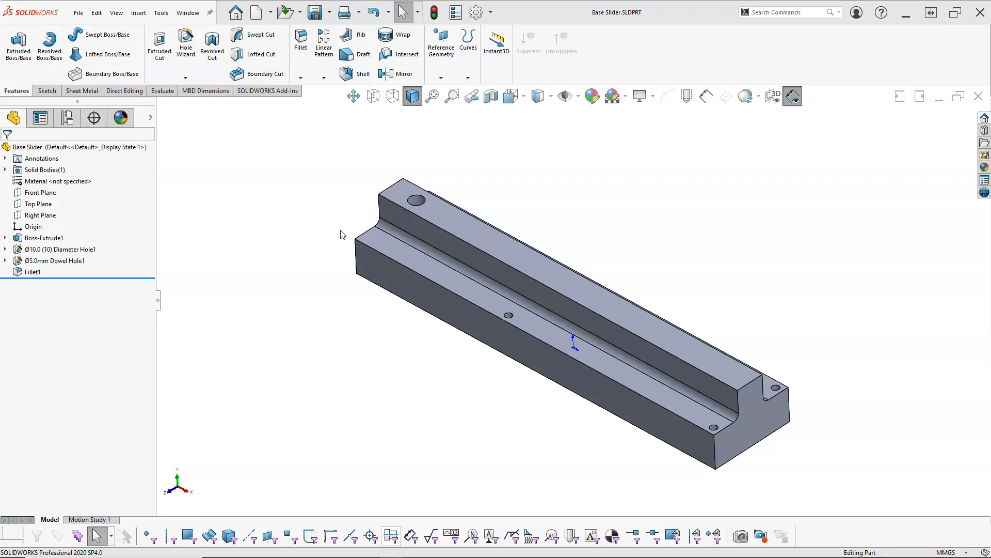
# Create a new part from the Part template and widen the feature tree pane so the part's full name fits
pyautogui.click(255, 14)
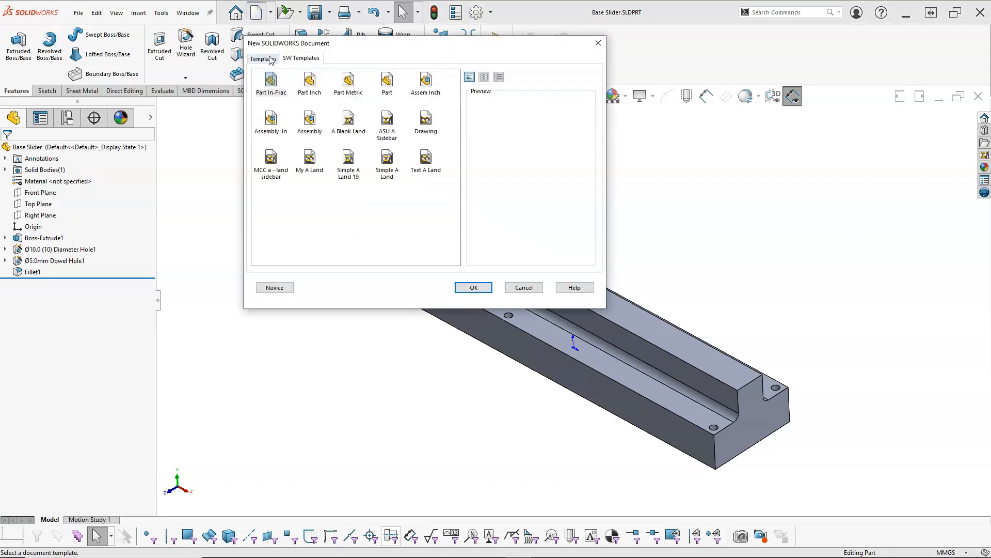
pyautogui.click(387, 79)
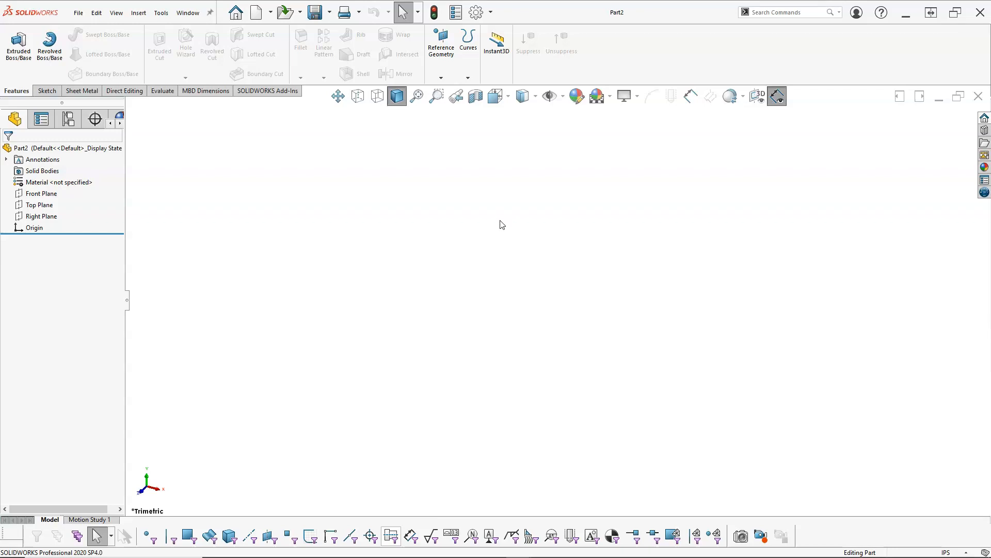
pyautogui.moveTo(126, 207); pyautogui.dragTo(156, 204)
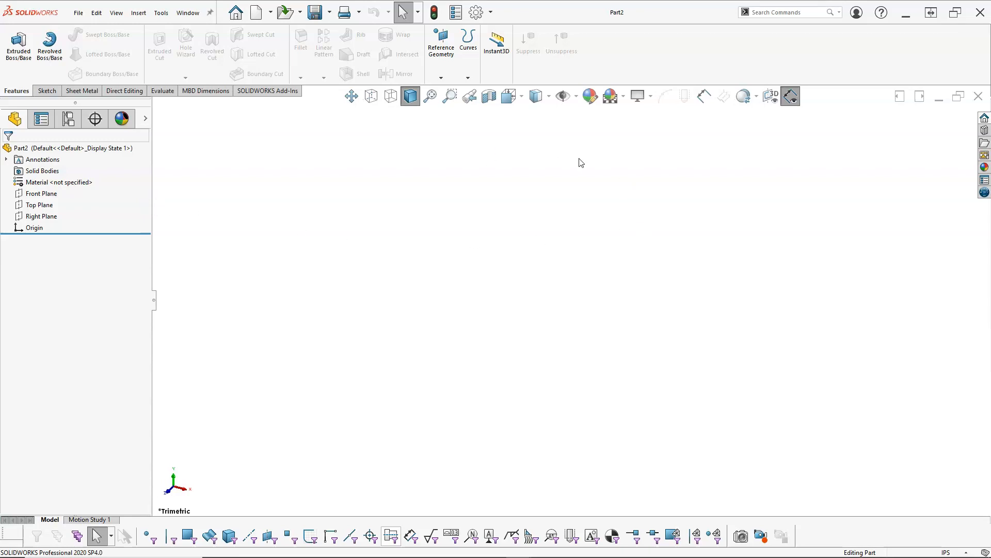
# Turn on the display of origins in the new part and orient the model to the isometric view
pyautogui.click(575, 96)
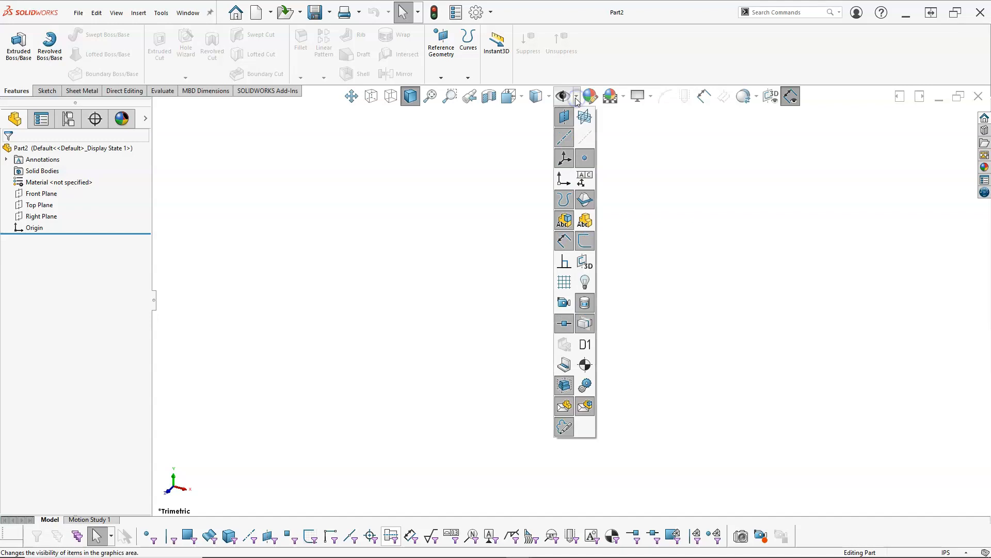
pyautogui.click(563, 179)
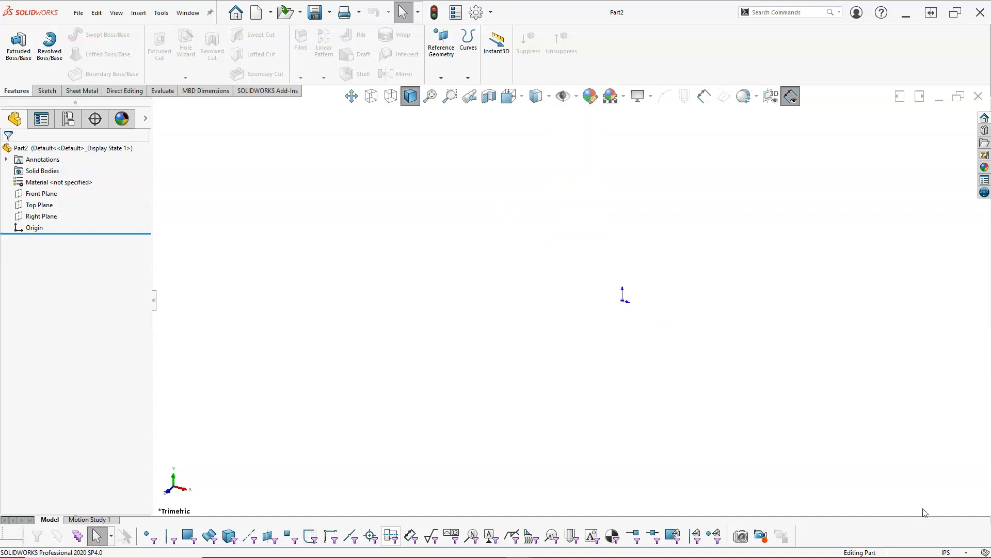
pyautogui.hotkey('ctrl', '7')
# Set the document's unit system to MMGS and its dual dimension length to inches with three decimals (.123)
pyautogui.click(966, 552)
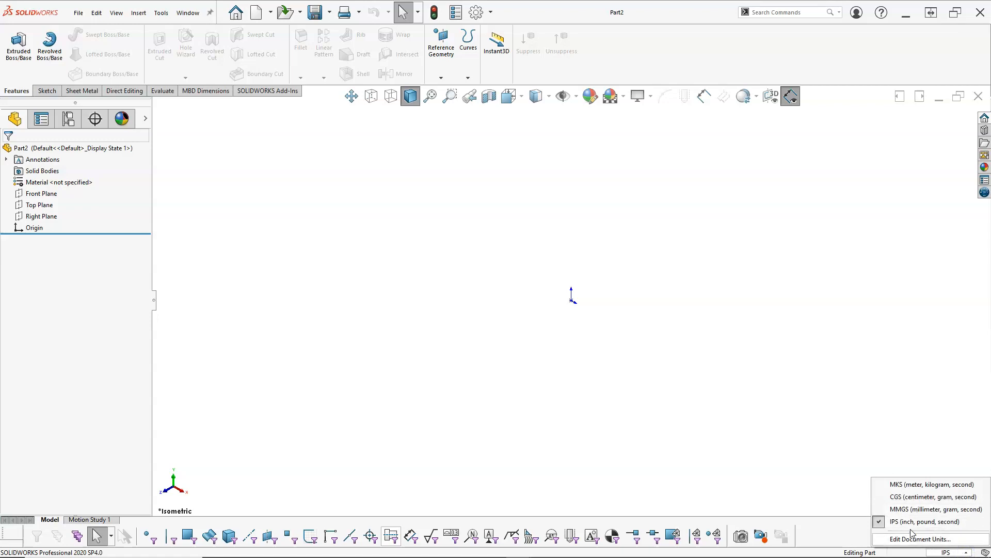
pyautogui.click(901, 510)
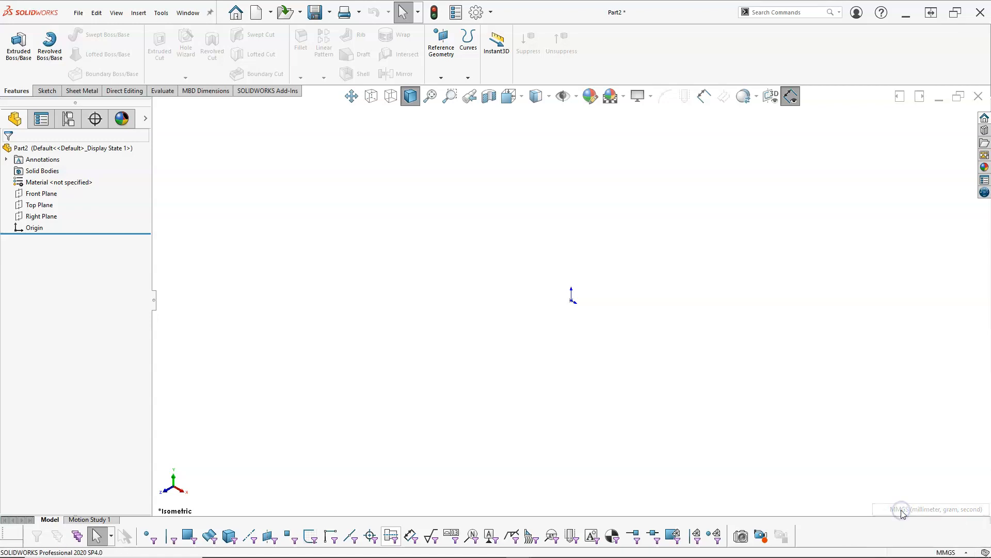
pyautogui.click(964, 551)
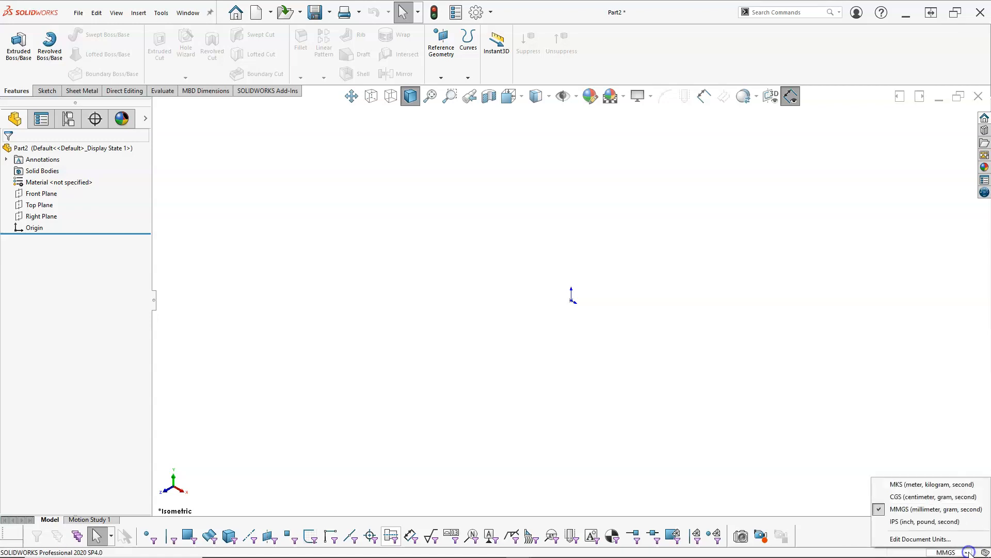
pyautogui.click(913, 539)
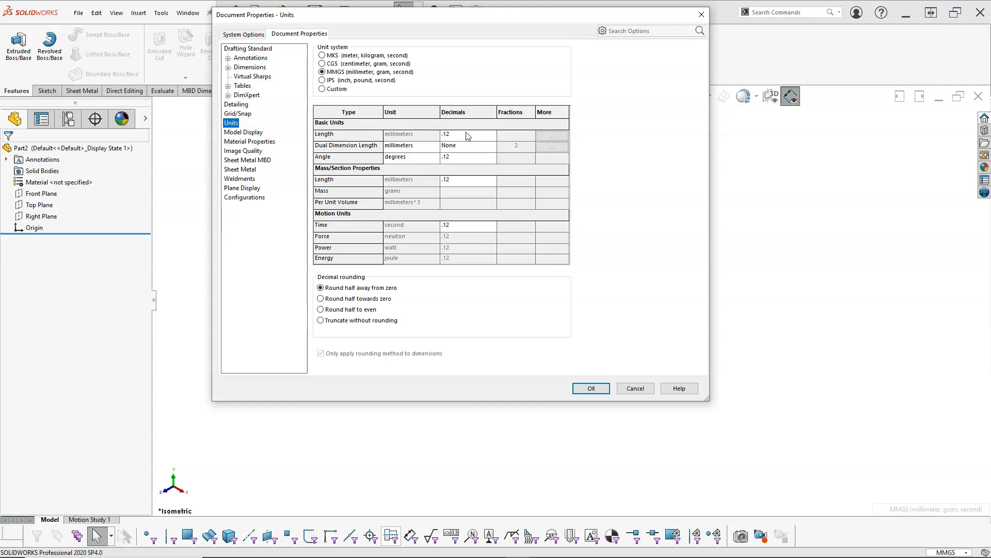
pyautogui.click(434, 146)
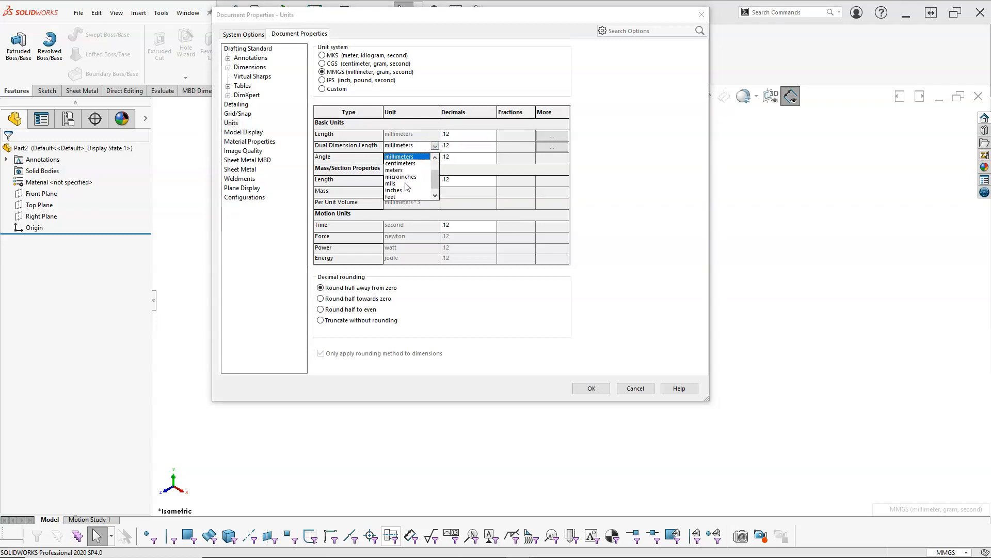
pyautogui.click(394, 190)
pyautogui.click(482, 150)
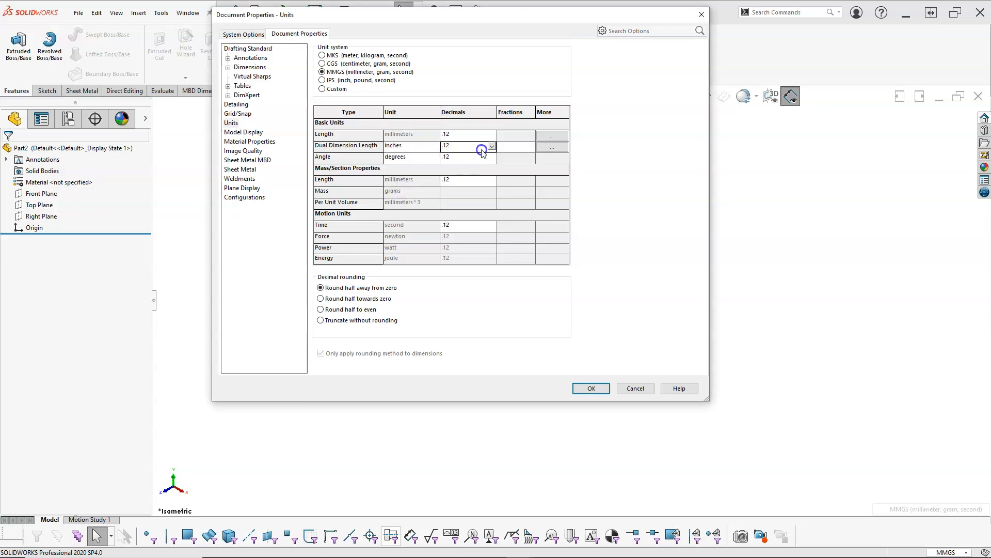
pyautogui.click(491, 147)
pyautogui.click(460, 162)
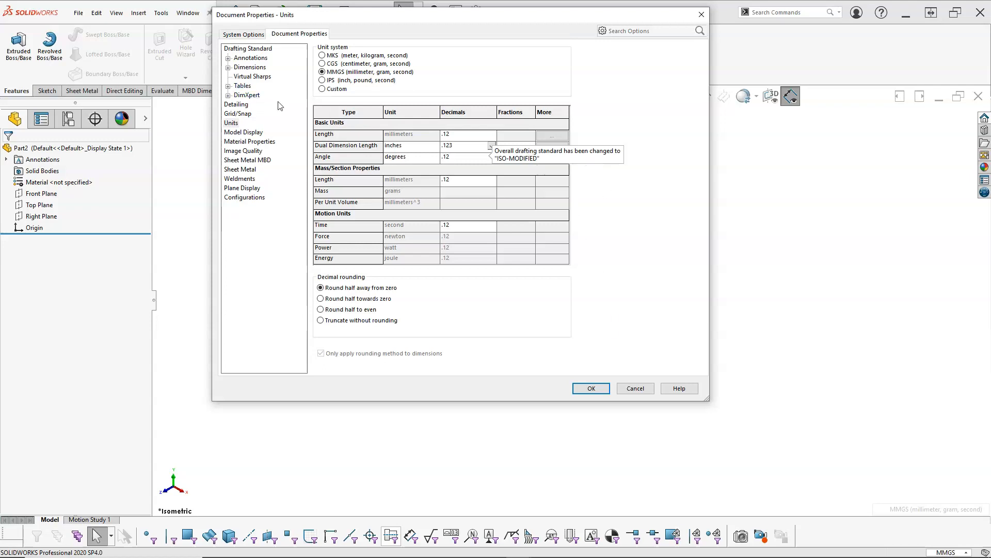
# Review the overall drafting standard settings and accept the document properties
pyautogui.click(515, 288)
pyautogui.click(241, 57)
pyautogui.click(248, 48)
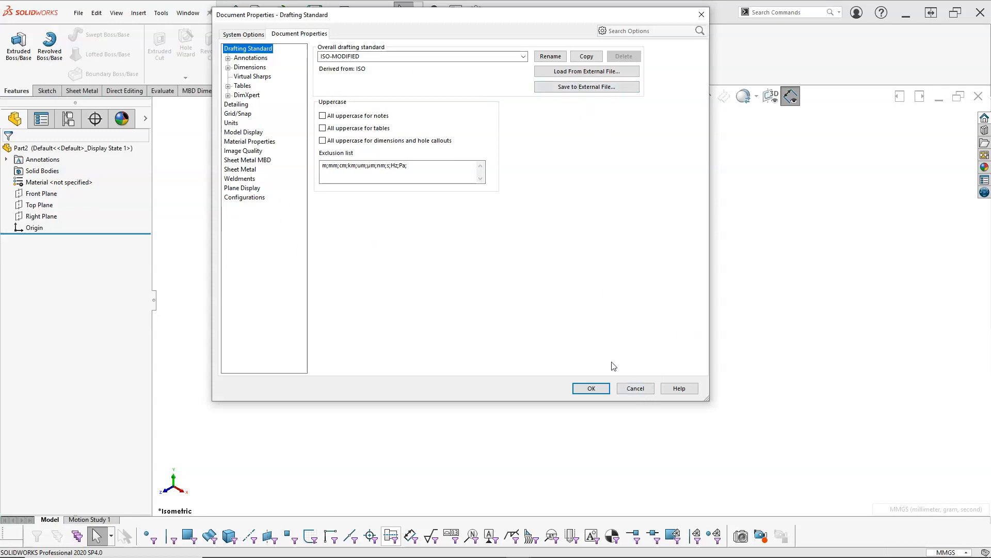
pyautogui.click(598, 388)
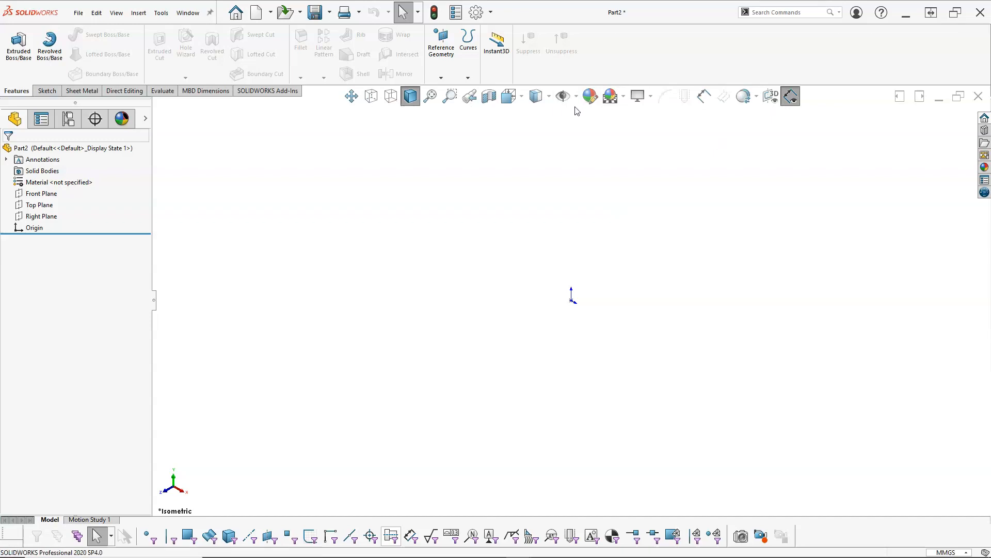
# Customize the heads-up view toolbar by removing the Ordinate Dimension command from it
pyautogui.rightClick(631, 60)
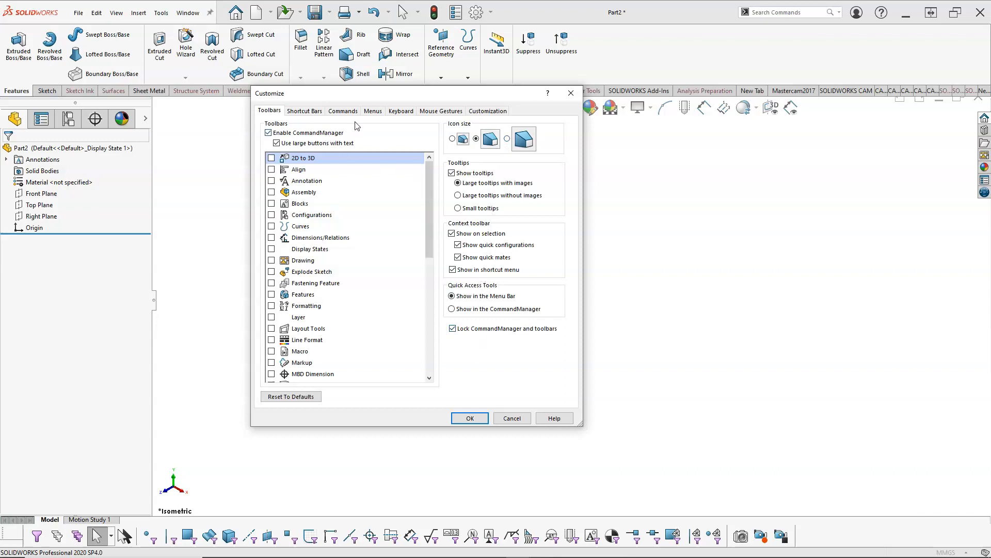
pyautogui.click(344, 110)
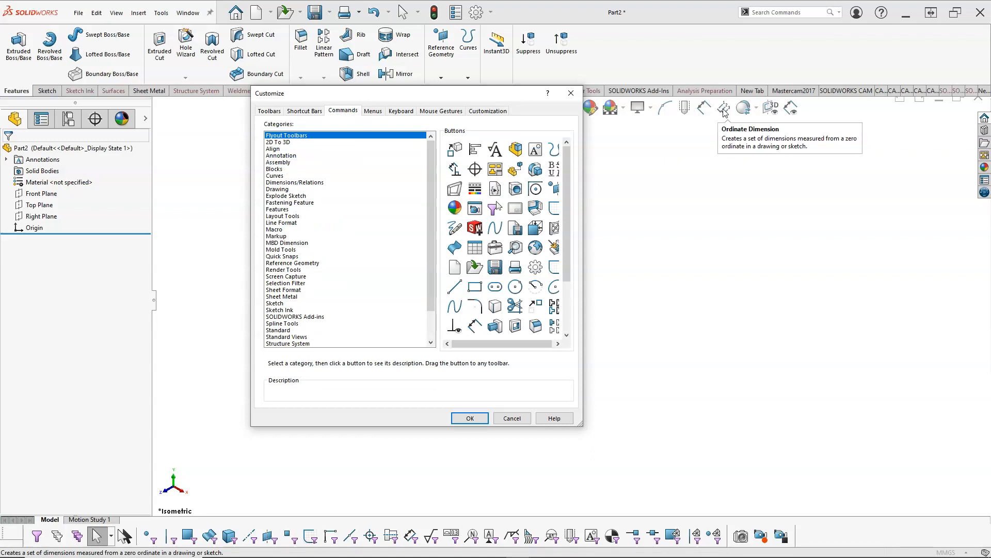
pyautogui.moveTo(724, 110); pyautogui.dragTo(519, 189)
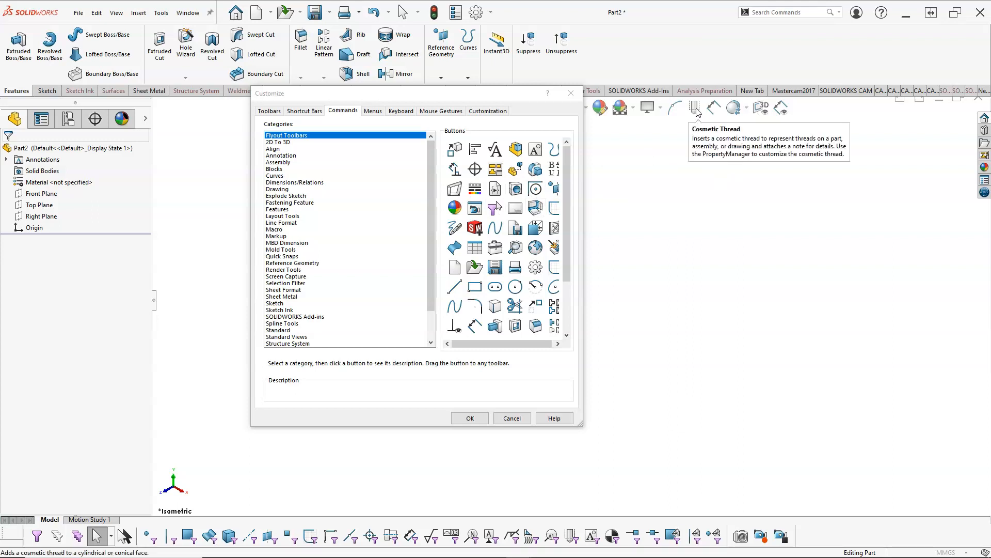
pyautogui.click(468, 418)
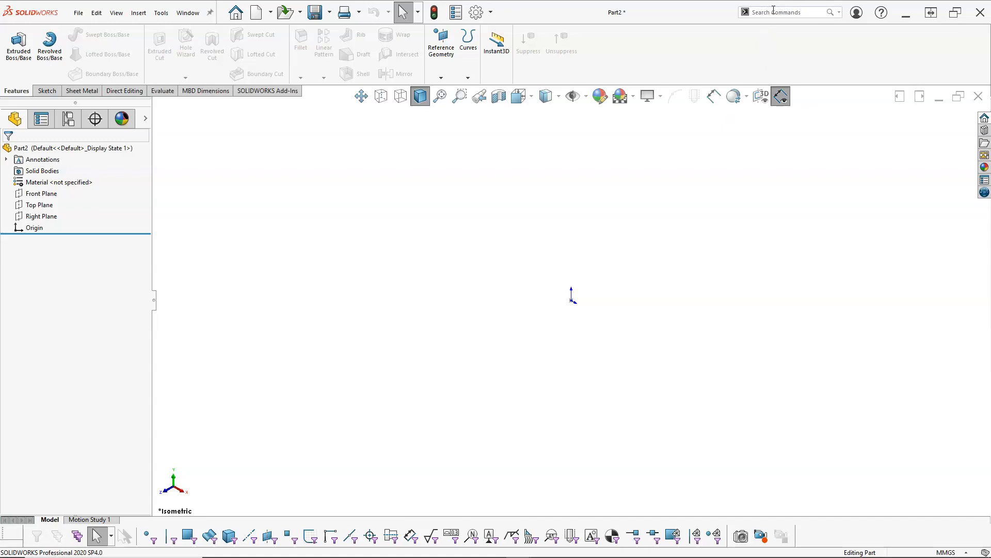
# Search the commands for "line" and close the list of matches without starting one
pyautogui.click(821, 11)
pyautogui.write('line')
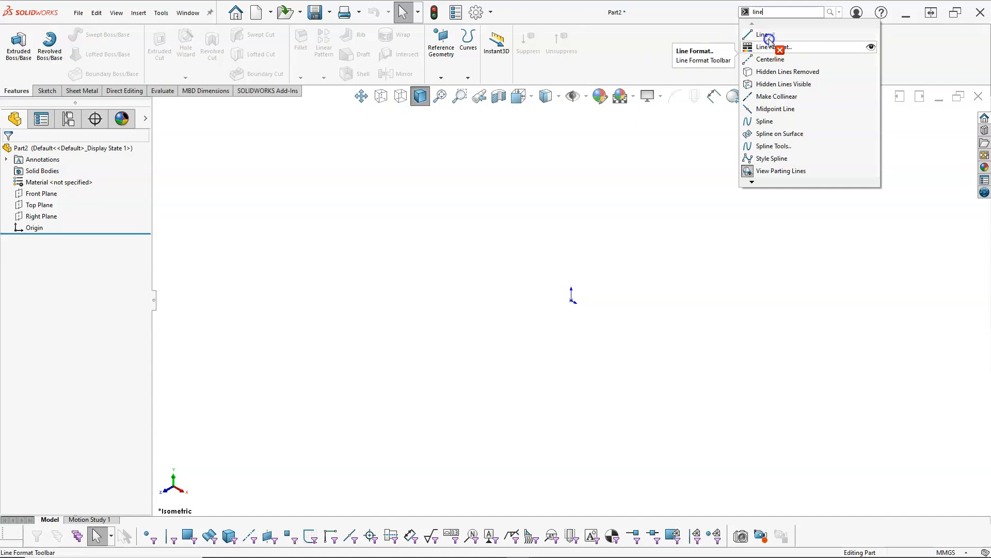
pyautogui.click(713, 11)
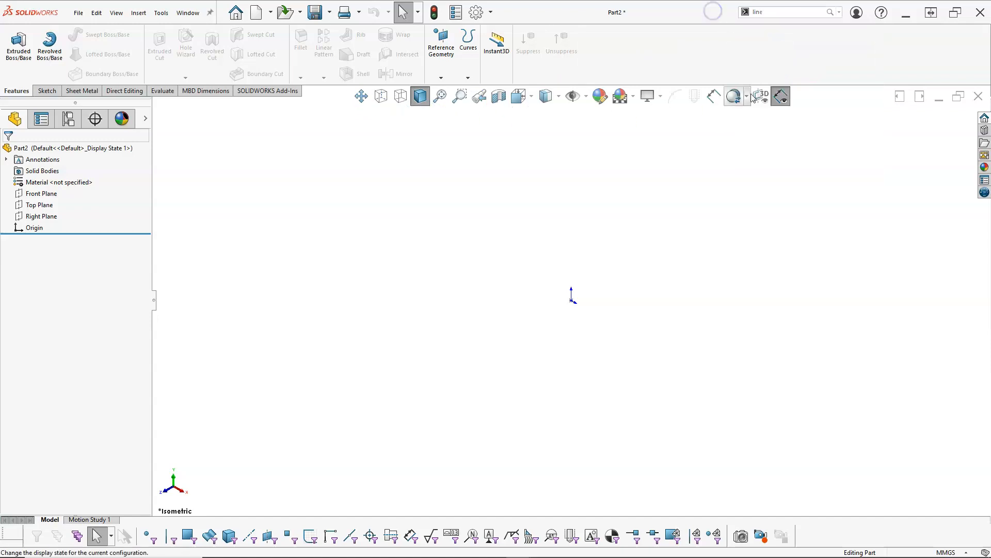
pyautogui.click(671, 164)
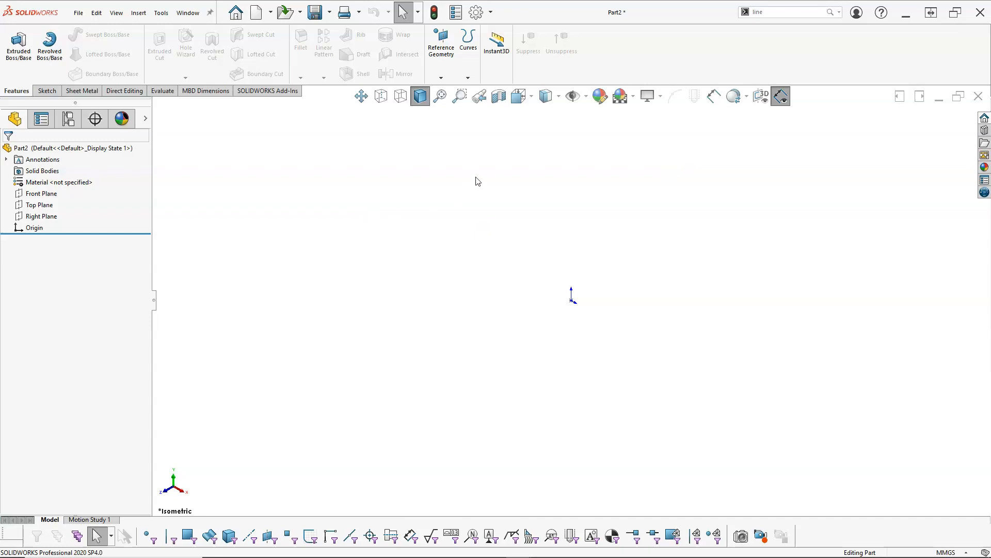
# Try to save the part as a part template (*.prtdot) named Part Metric in the SW2020 System Files Templates folder
pyautogui.click(78, 13)
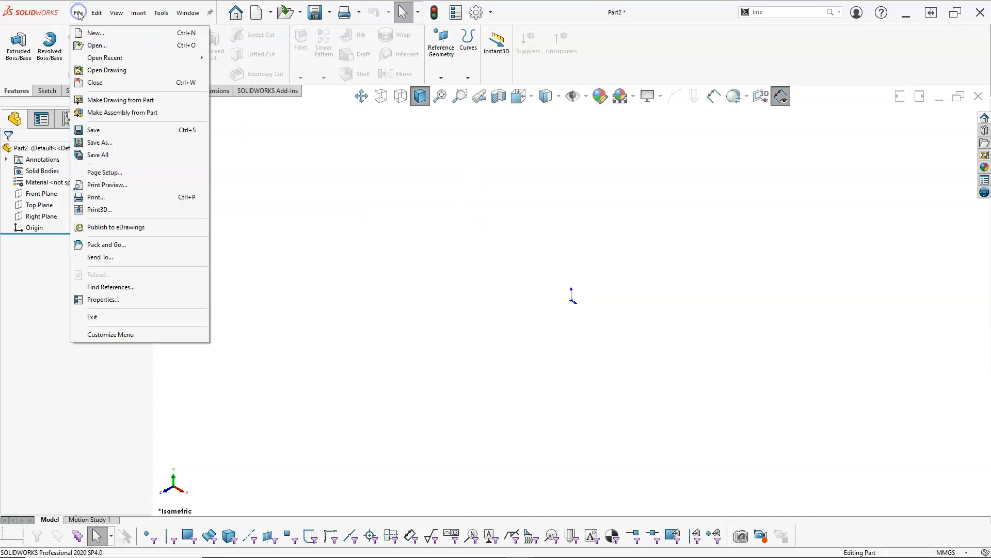
pyautogui.click(117, 142)
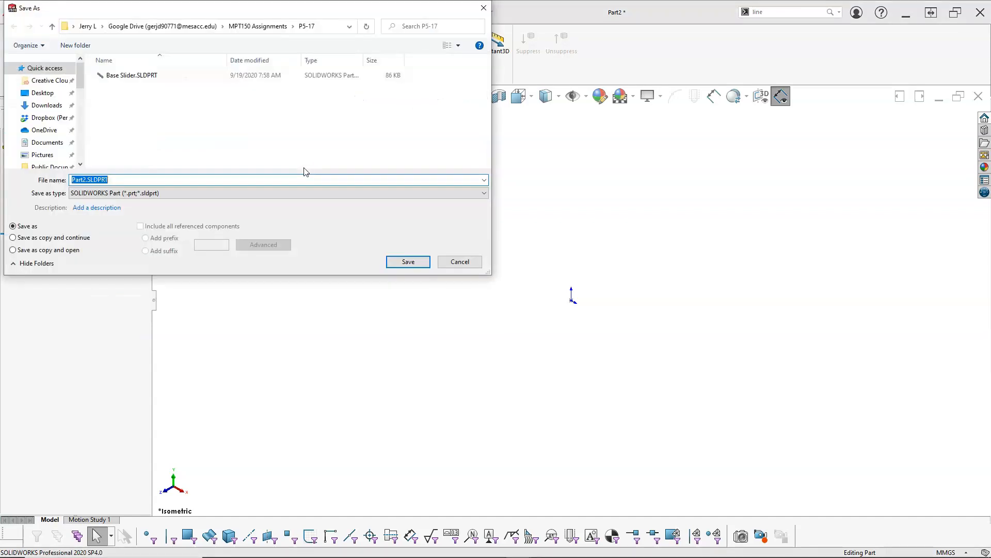
pyautogui.click(138, 193)
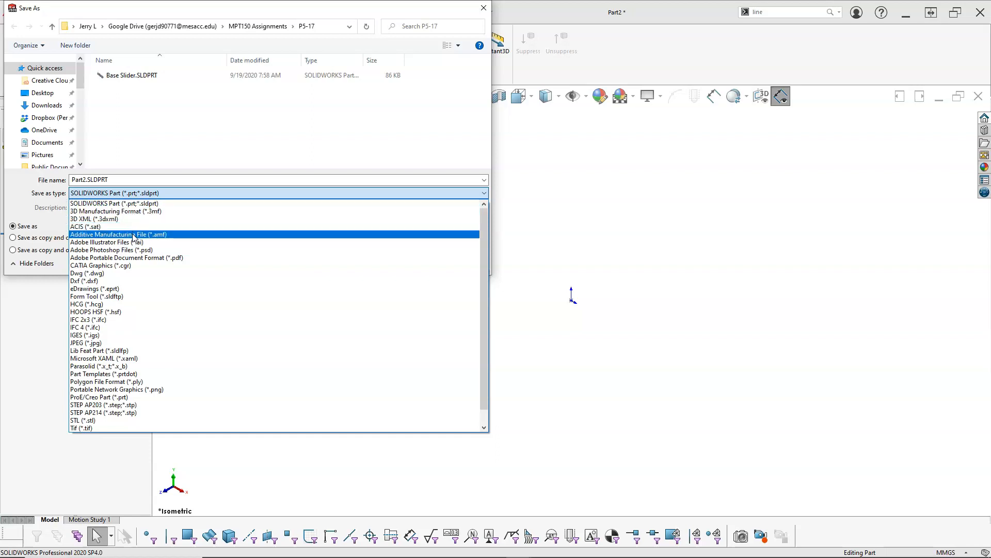
pyautogui.scroll(-1, 131, 308)
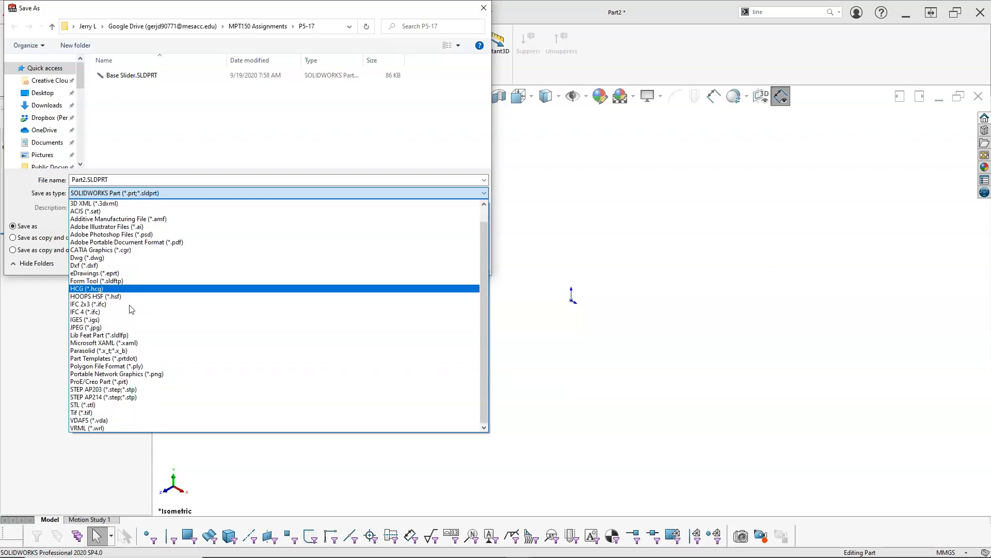
pyautogui.click(113, 358)
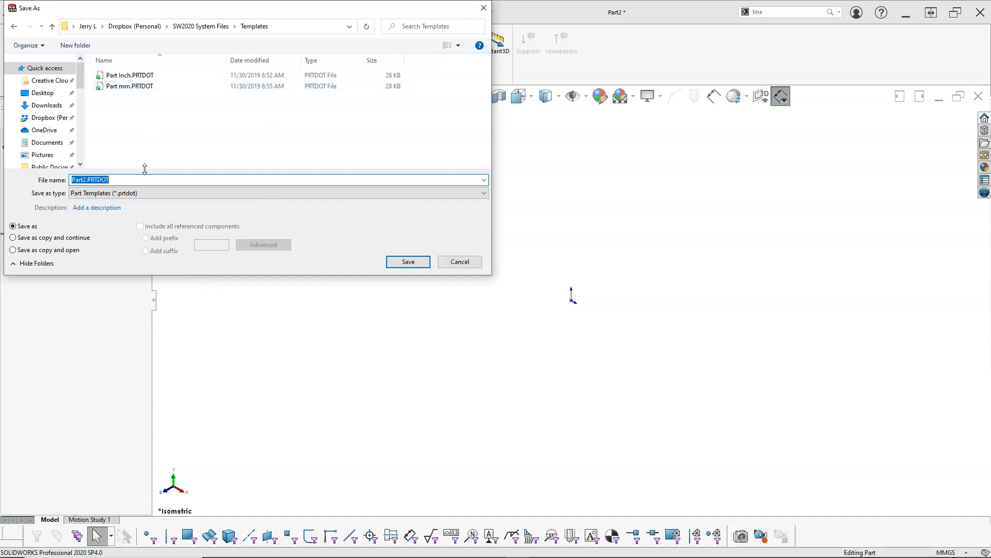
pyautogui.click(86, 180)
pyautogui.press('Tab')
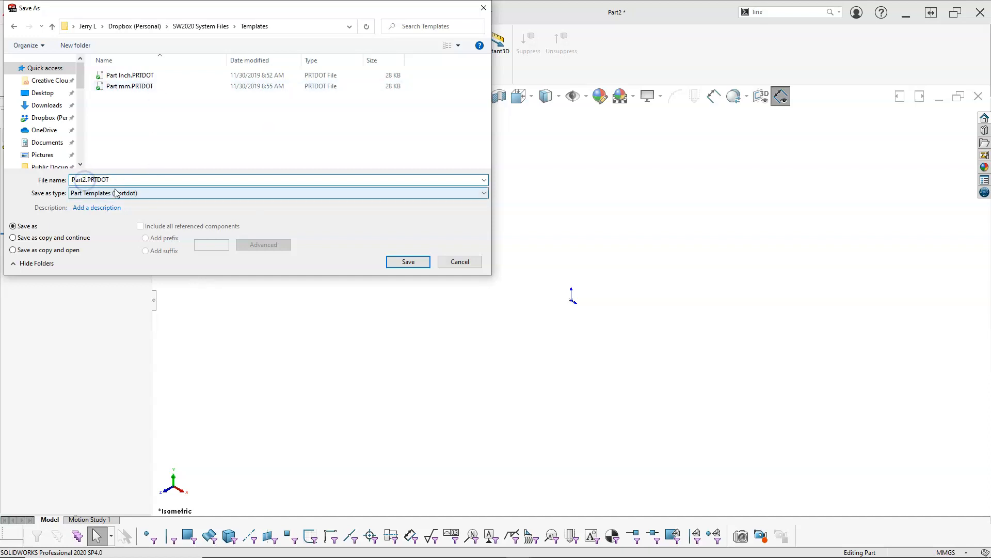
pyautogui.press('BackSpace')
pyautogui.write('Metric')
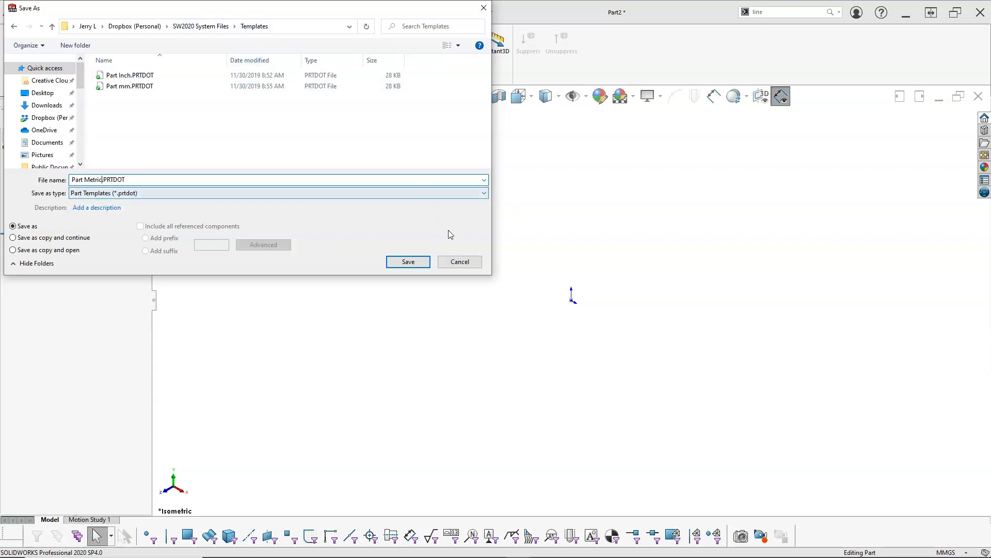
pyautogui.click(452, 264)
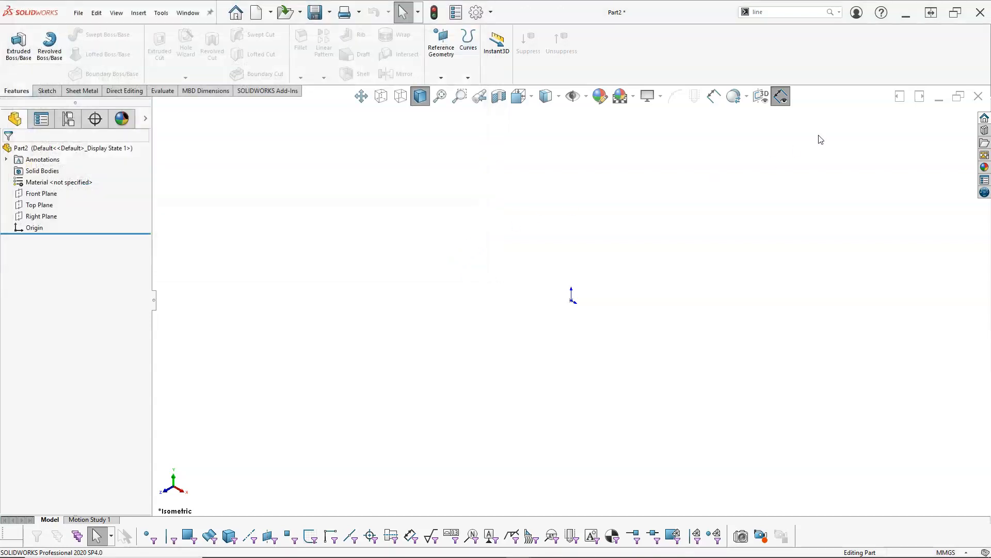
# Close the new part without saving its changes
pyautogui.click(978, 95)
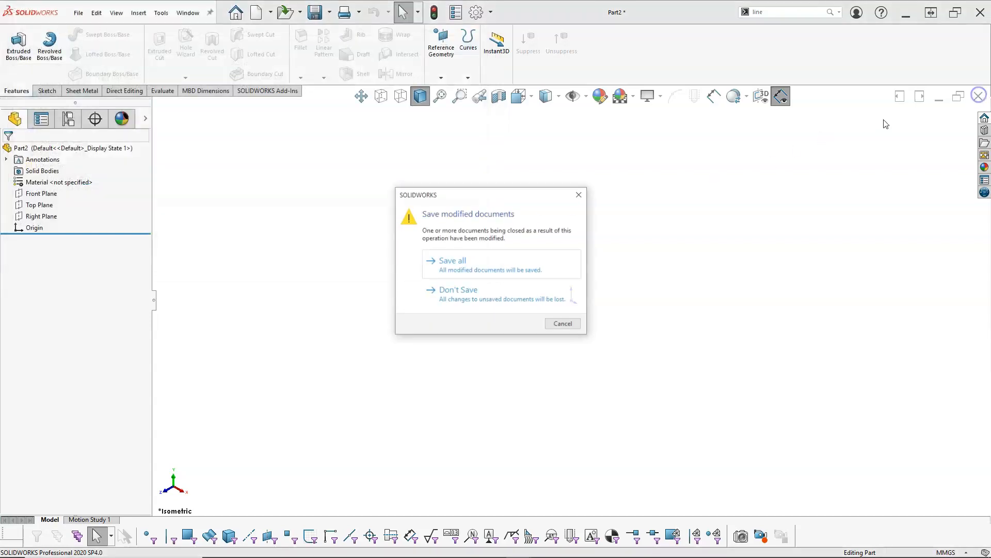
pyautogui.click(467, 292)
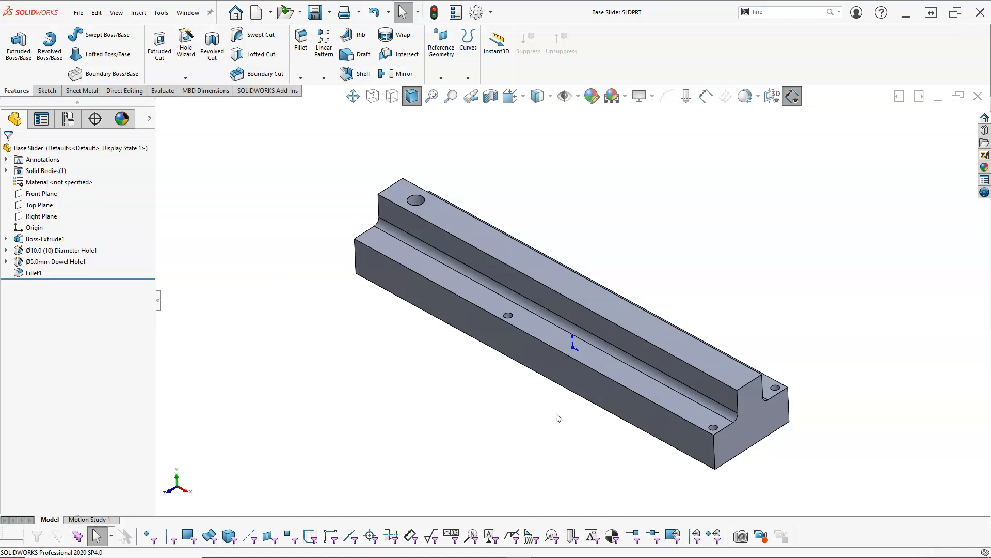
pyautogui.moveTo(550, 381); pyautogui.dragTo(623, 307, button='middle')
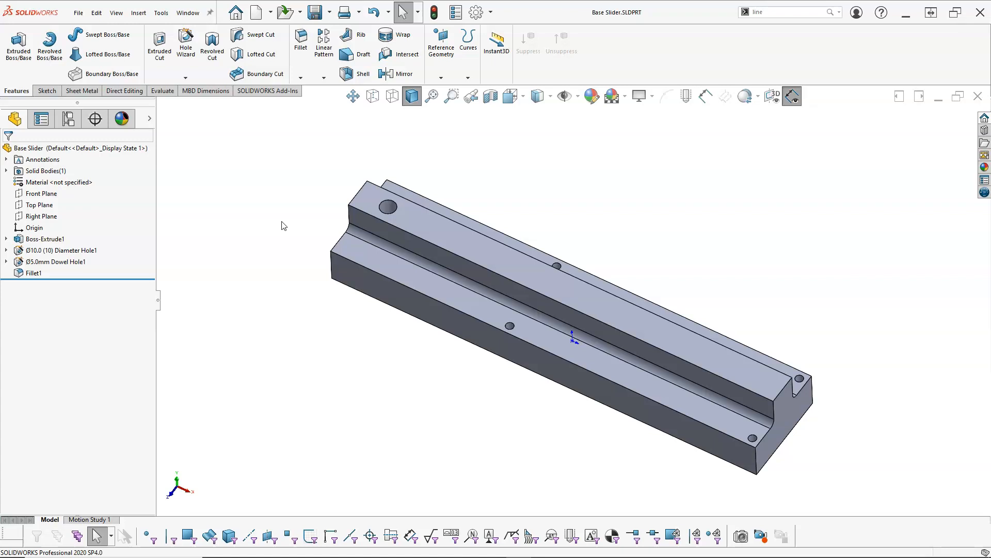
pyautogui.moveTo(276, 215)
pyautogui.mouseDown(button='middle')
pyautogui.moveTo(265, 173)
pyautogui.moveTo(281, 174)
pyautogui.moveTo(276, 204)
pyautogui.mouseUp(button='middle')
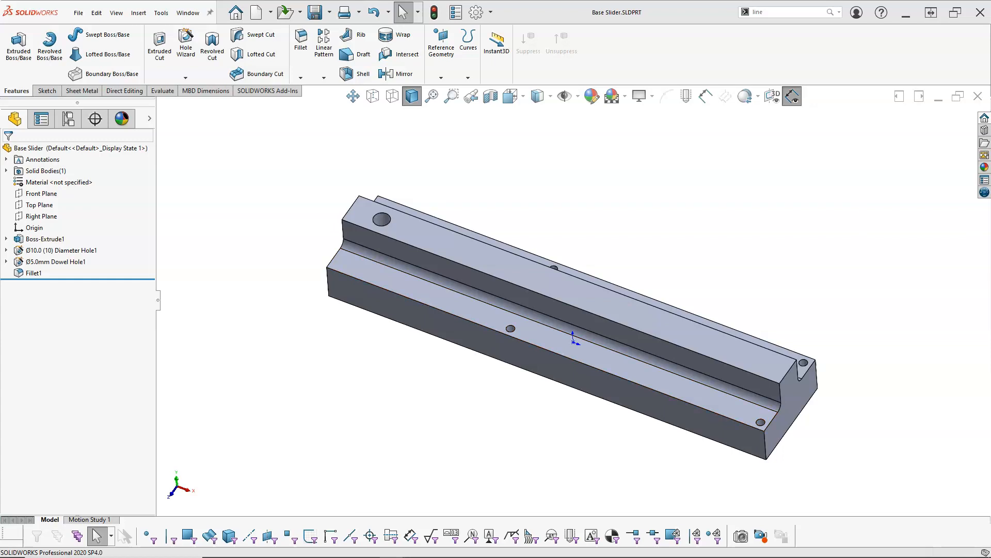
# Bring the File Explorer window into view and open the SW2020 System Files folder in Dropbox
pyautogui.moveTo(990, 39); pyautogui.dragTo(517, 76)
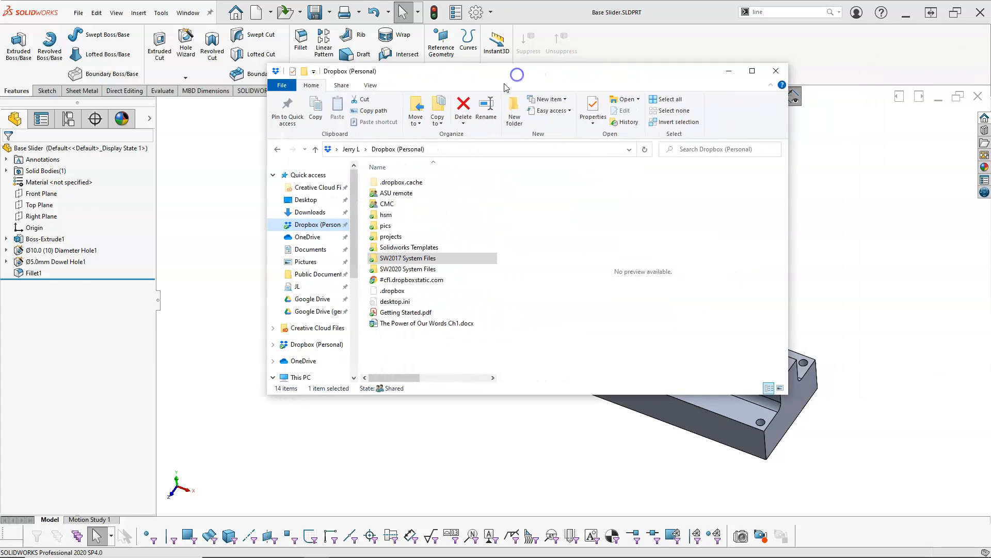
pyautogui.doubleClick(427, 270)
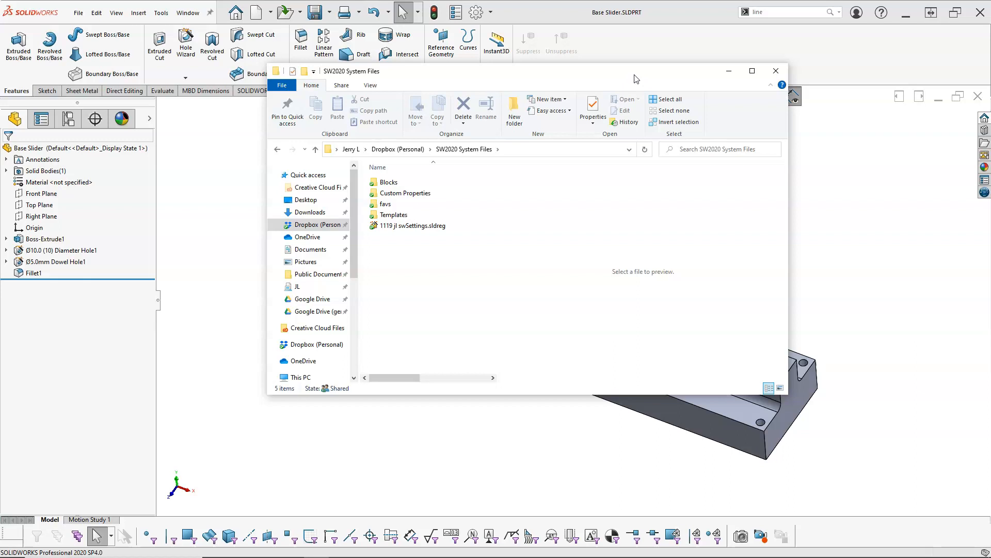
# Move the File Explorer window out of the way and view the Document Templates folders under File Locations in the system options
pyautogui.moveTo(634, 75); pyautogui.dragTo(990, 102)
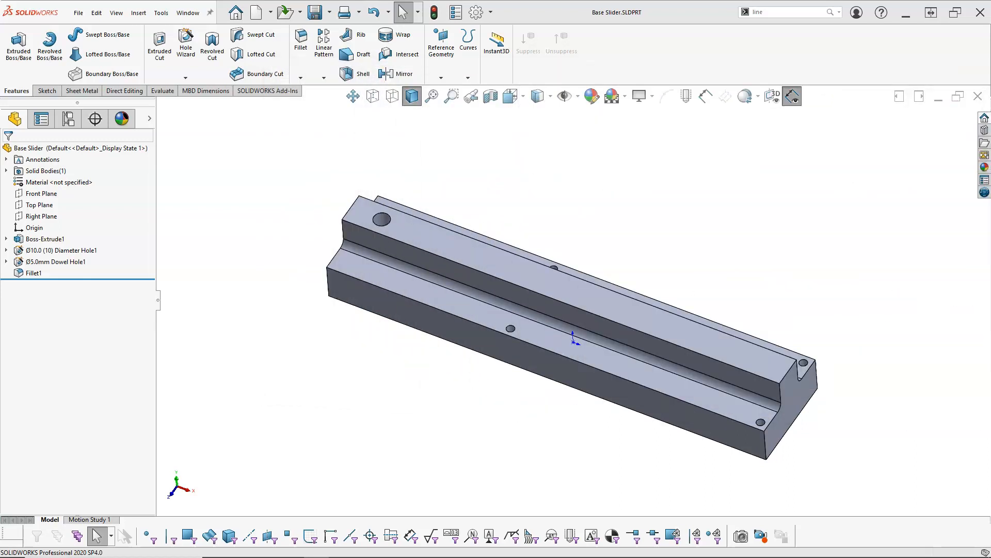
pyautogui.click(480, 14)
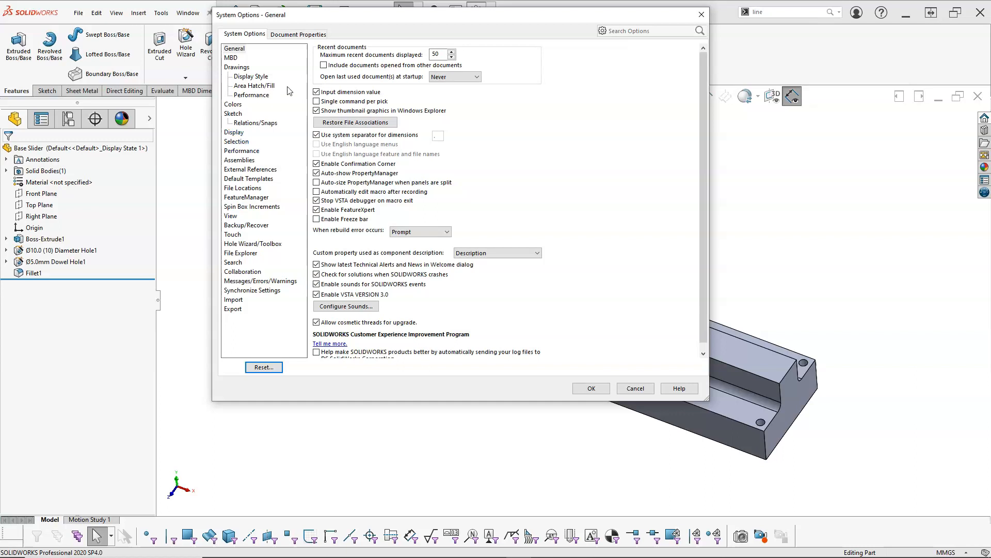
pyautogui.click(292, 34)
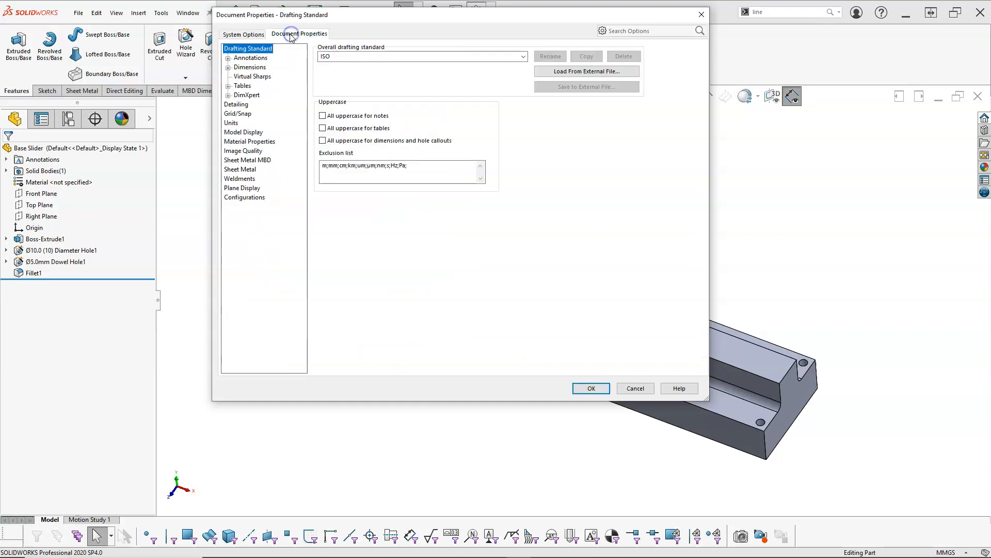
pyautogui.click(248, 34)
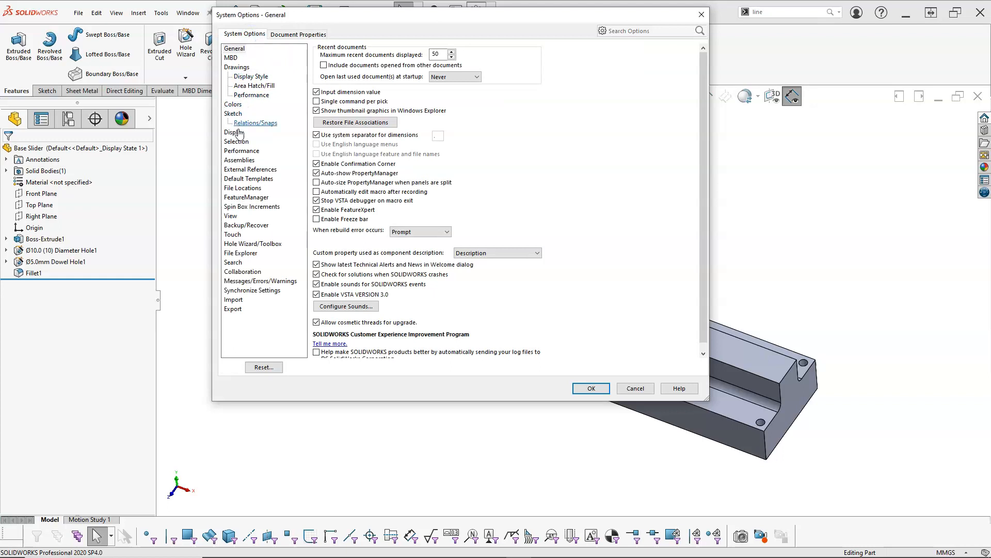
pyautogui.click(243, 188)
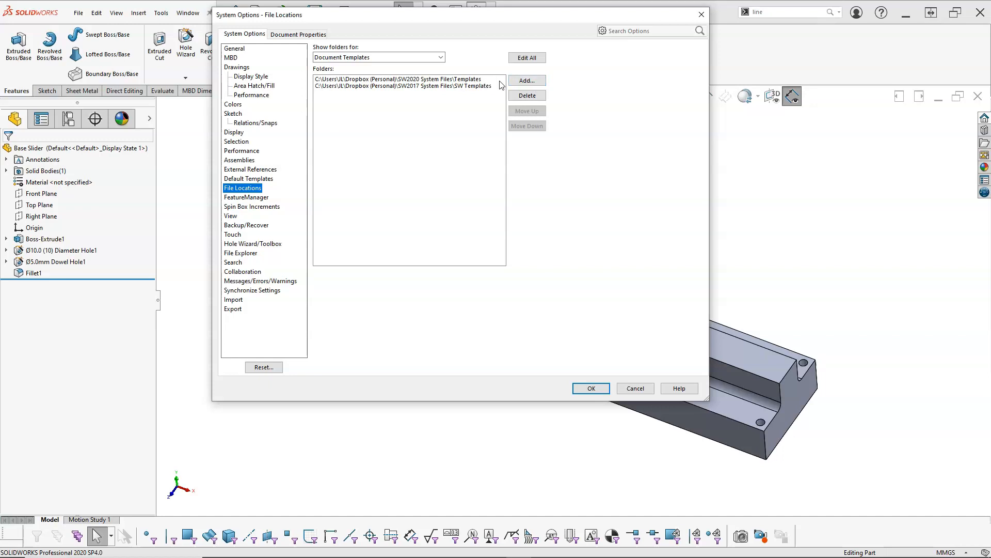
# View the folder selection for adding a Document Templates location, and cancel it and the system options without changes
pyautogui.click(523, 81)
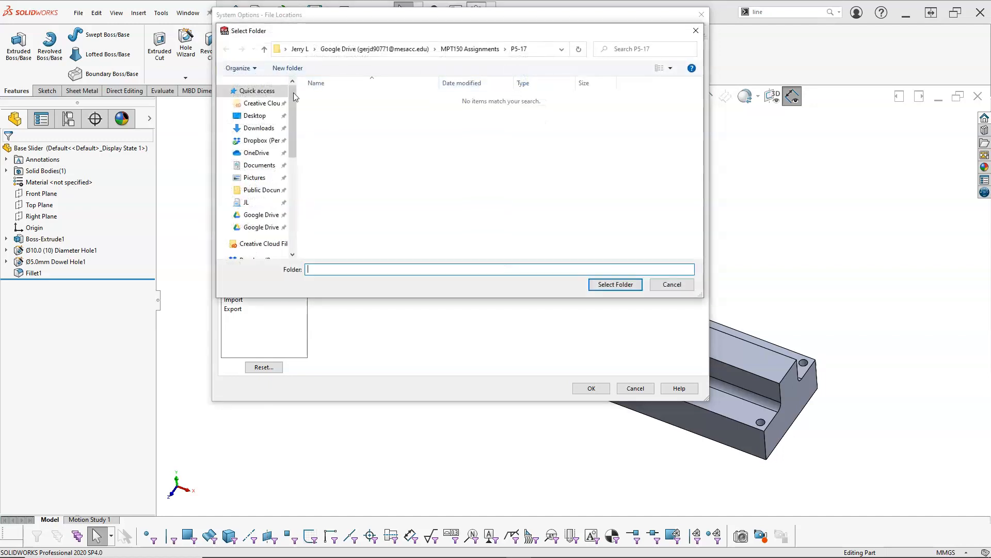
pyautogui.click(658, 283)
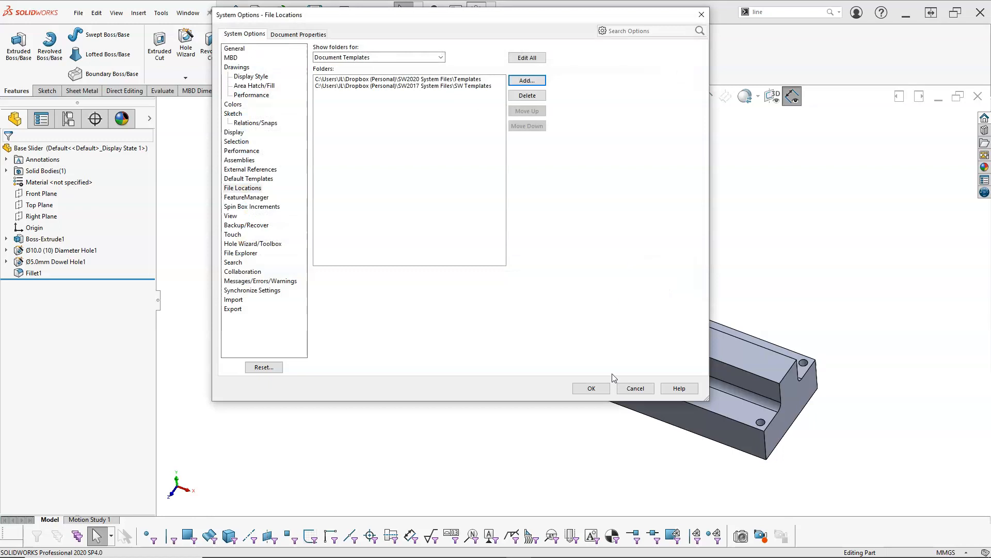
pyautogui.click(630, 386)
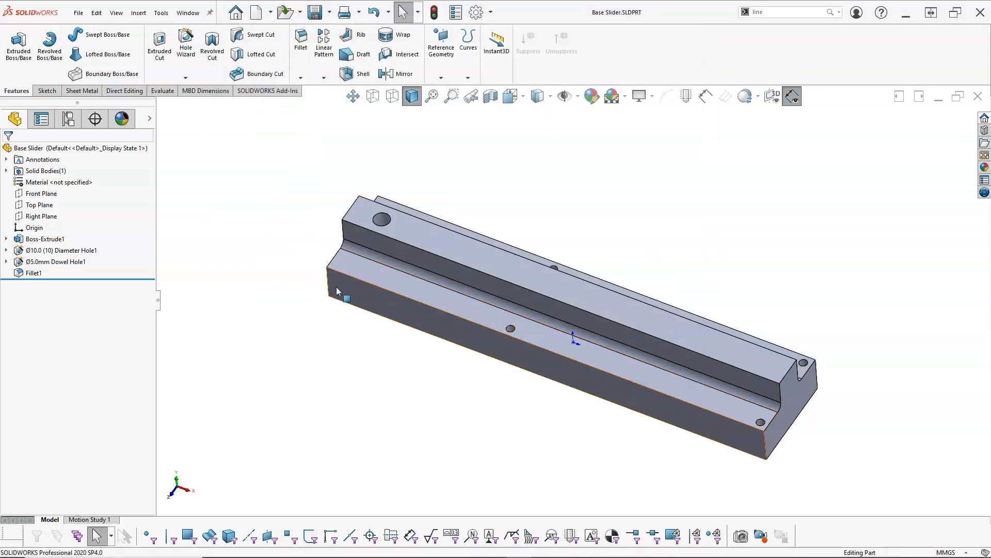